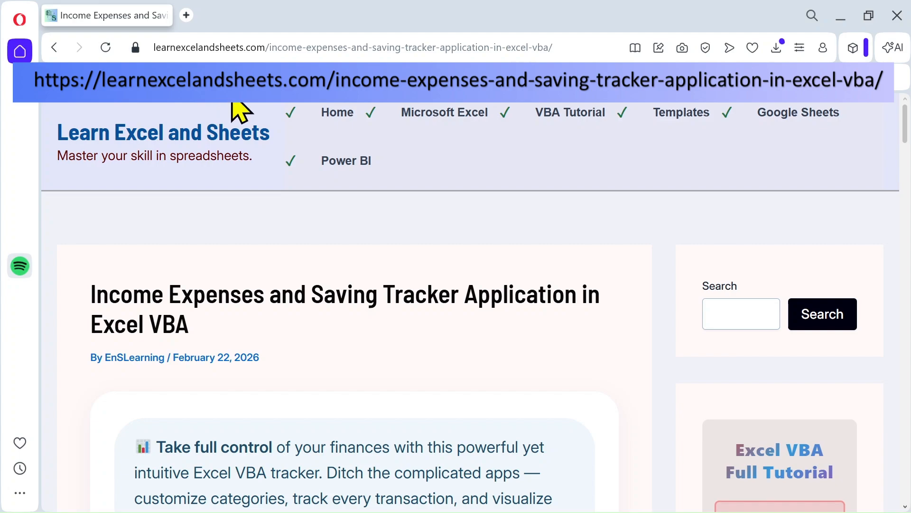
Step: Download the free Income, Expense & Savings Tracker template and save the ZIP file in the Downloads folder
scroll(387, 240, down, 4)
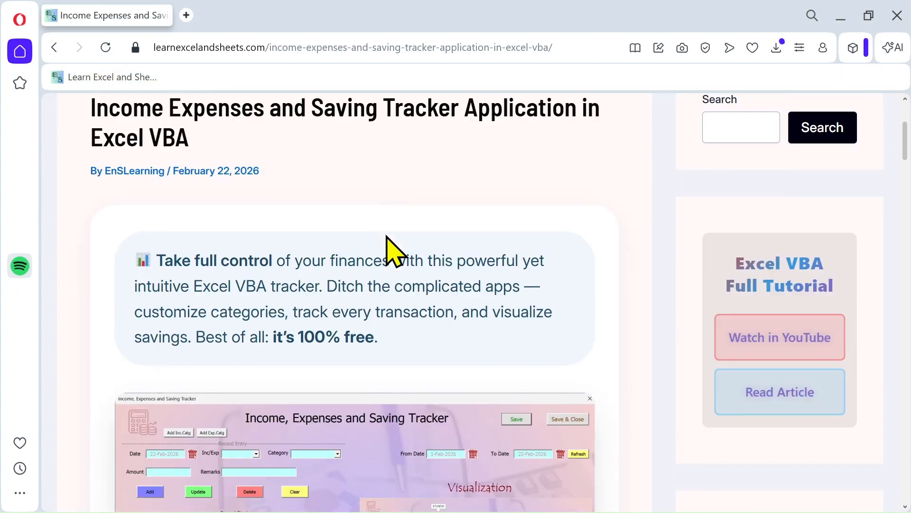
scroll(387, 236, down, 15)
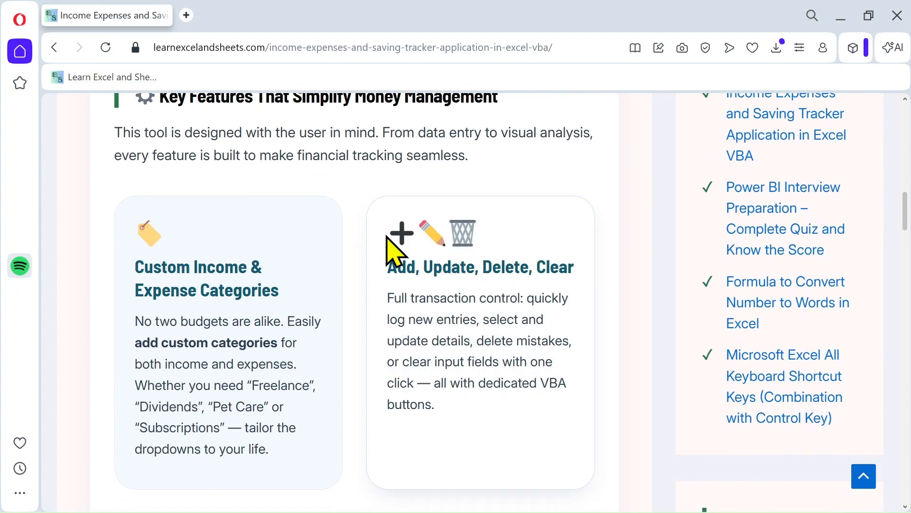
scroll(387, 237, down, 15)
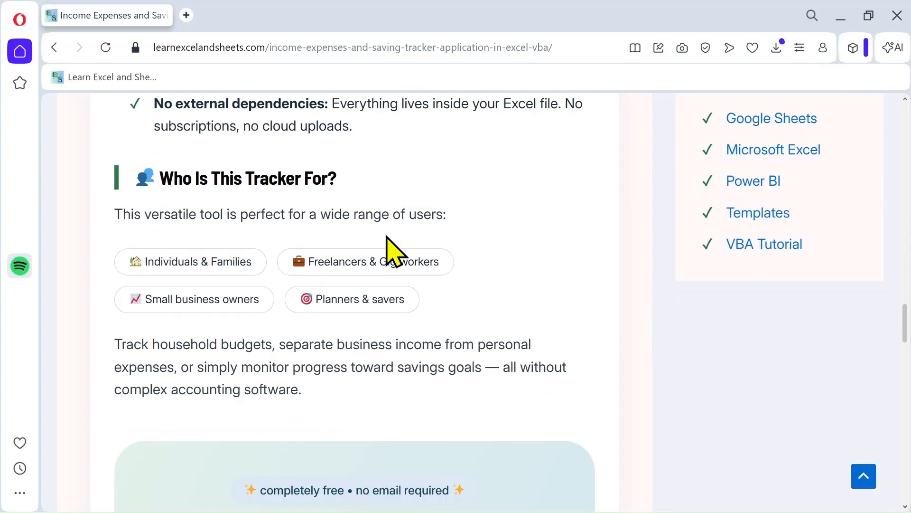
scroll(386, 239, down, 7)
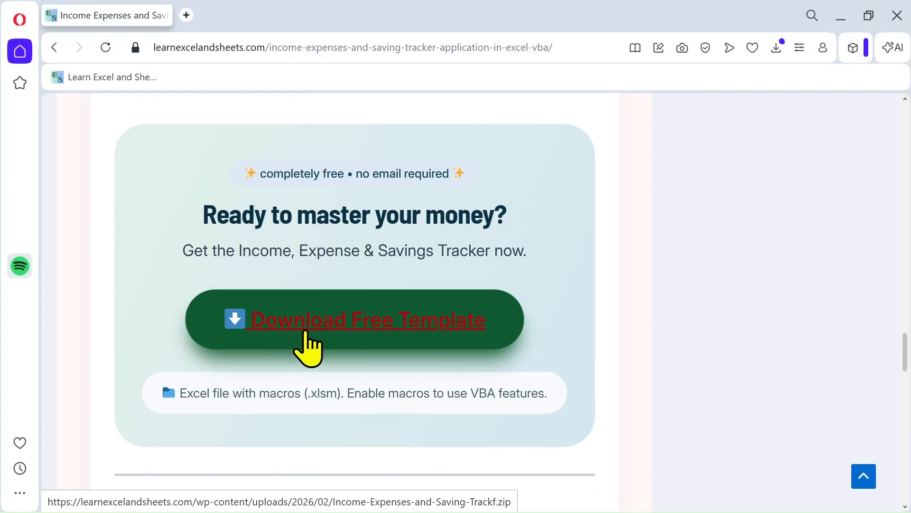
click(408, 328)
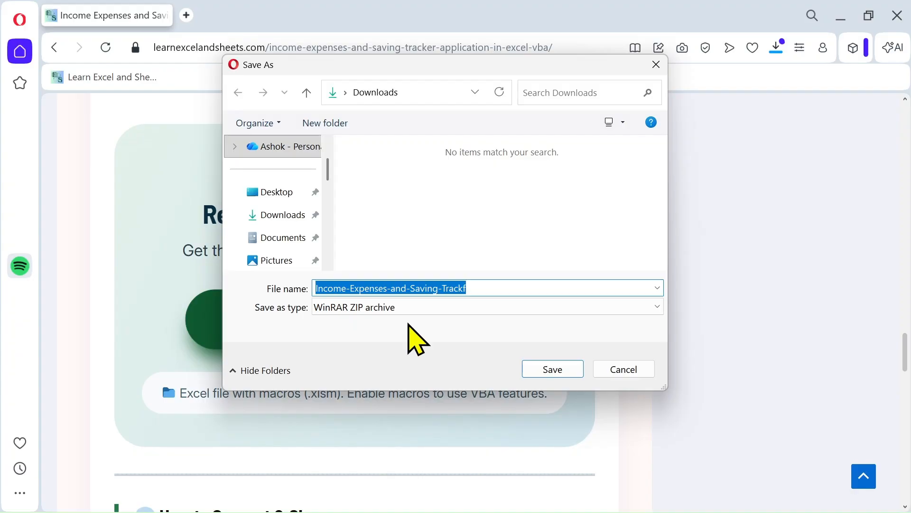
click(276, 215)
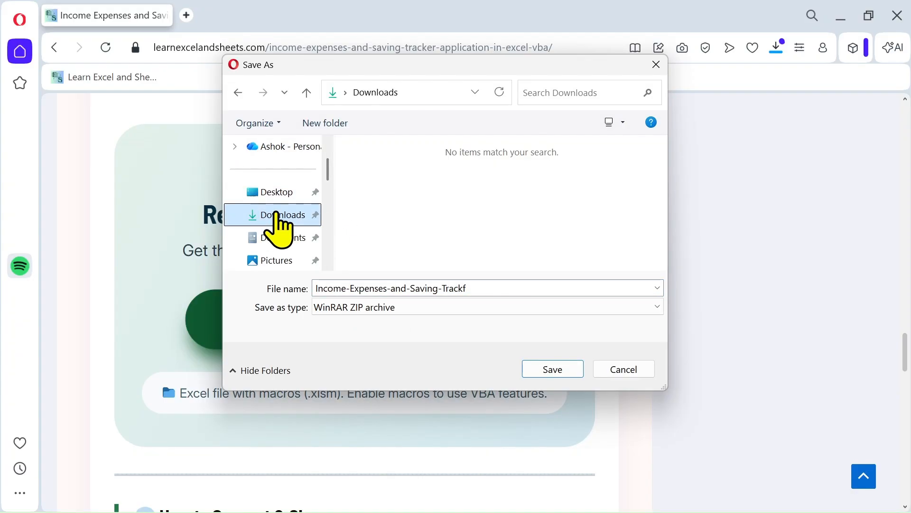
click(548, 372)
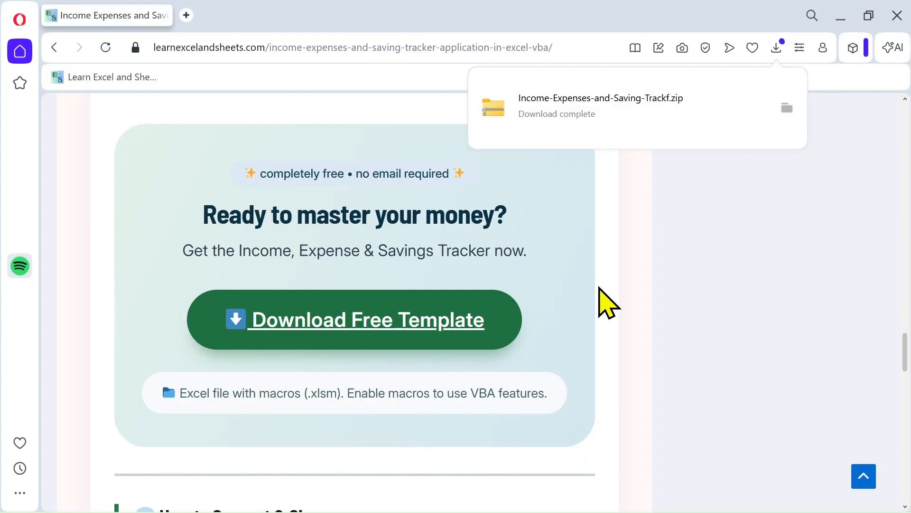
Step: Show the downloaded ZIP in its folder and extract it to Downloads\Income-Expenses-and-Saving-Trackf
click(787, 107)
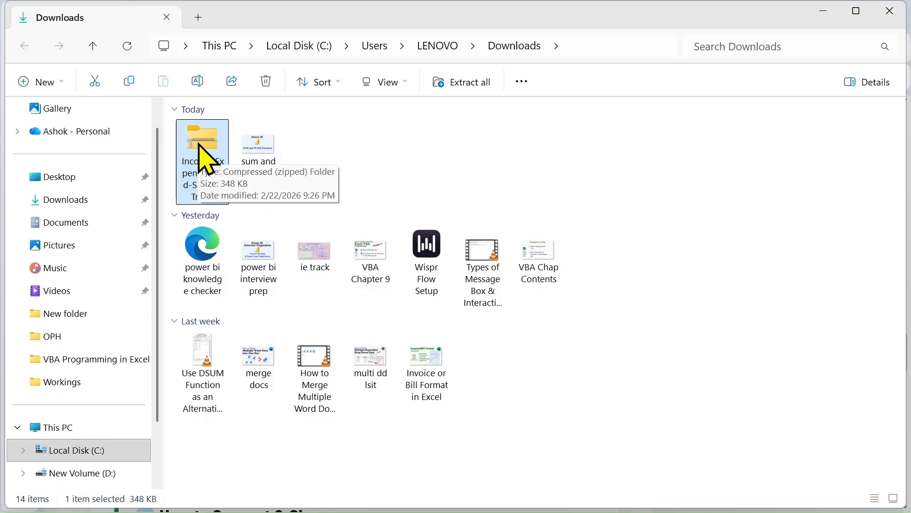
right_click(205, 159)
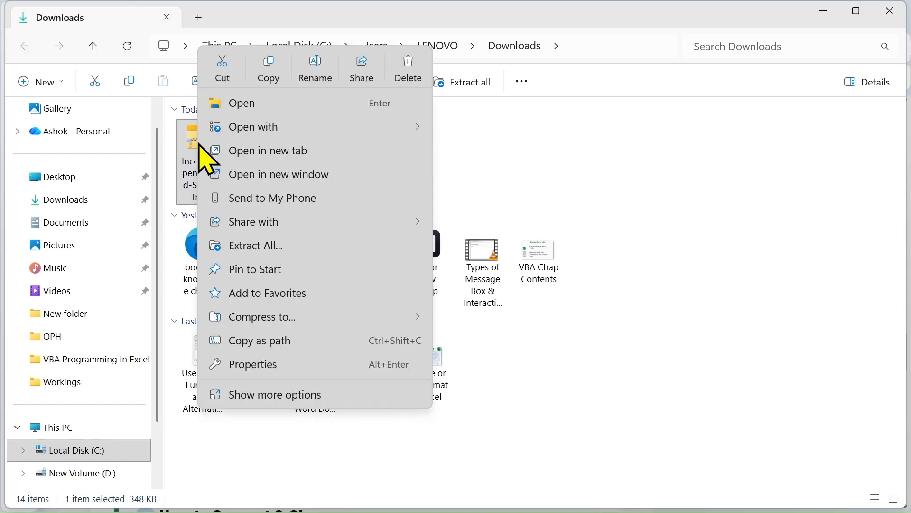
click(264, 246)
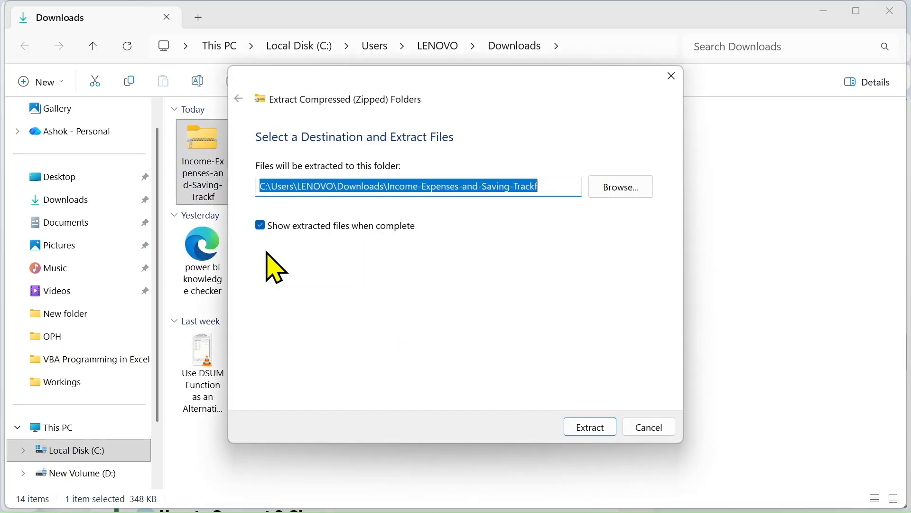
click(600, 430)
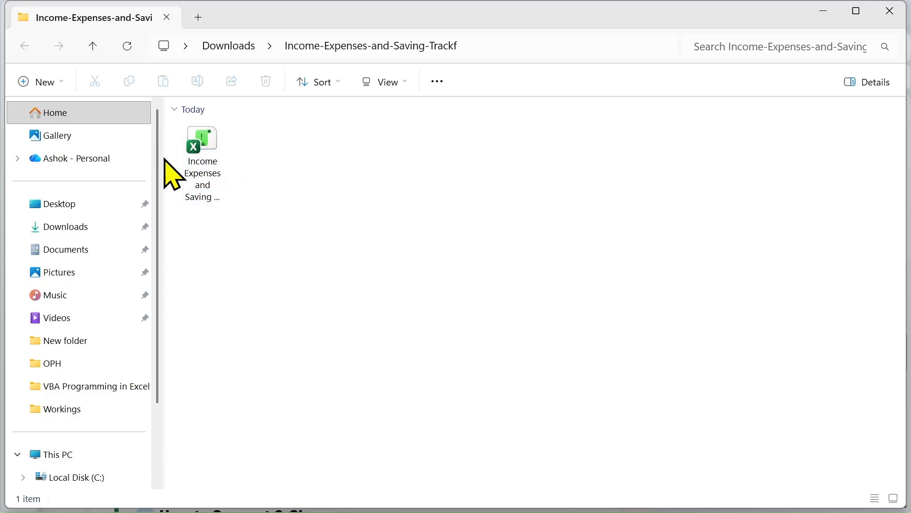
Step: Unblock the extracted Income Expenses and Saving Trackf workbook in its file properties and apply the change
right_click(205, 147)
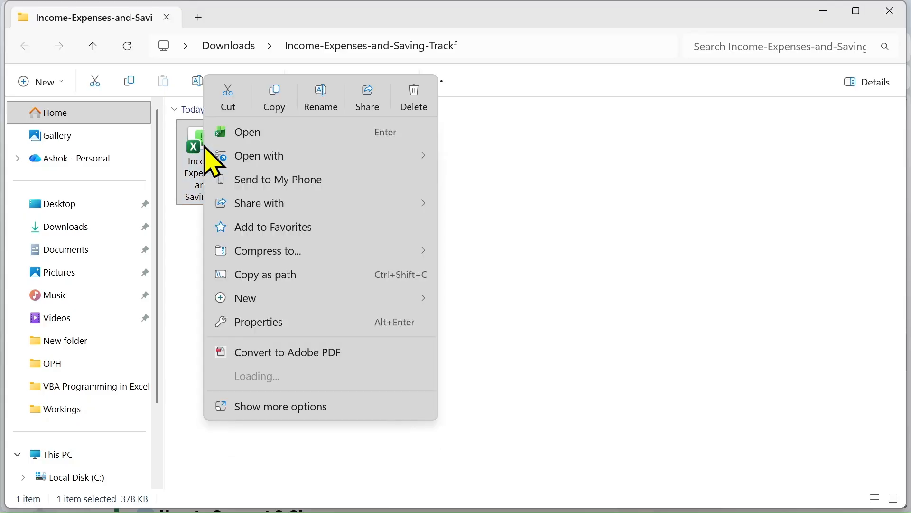
click(269, 322)
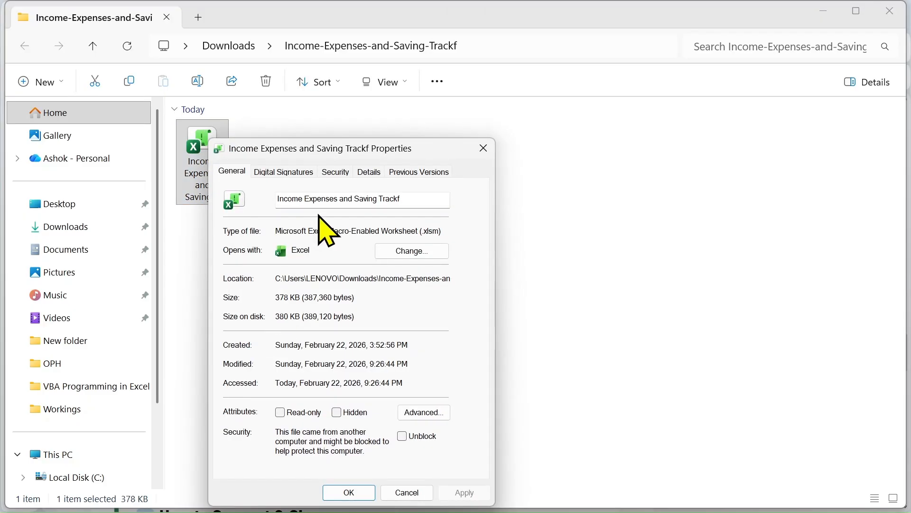
drag(361, 152, 425, 102)
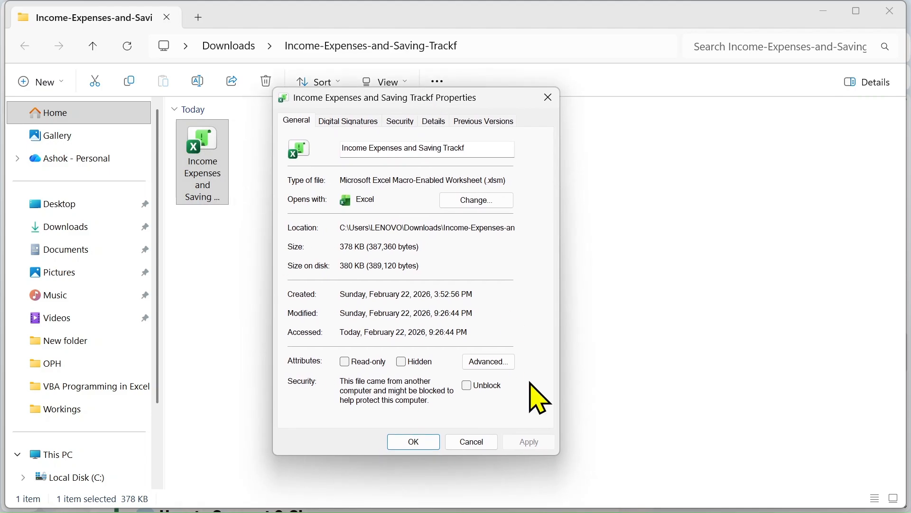
click(466, 385)
click(528, 442)
click(424, 445)
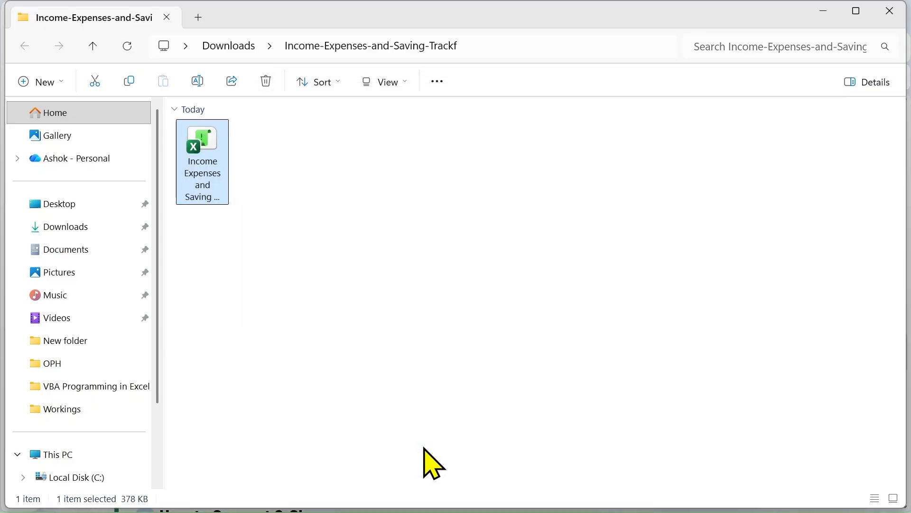
Step: Open the unblocked workbook in Excel, enable its macros and launch the Income and Expenses Tracker form
double_click(203, 170)
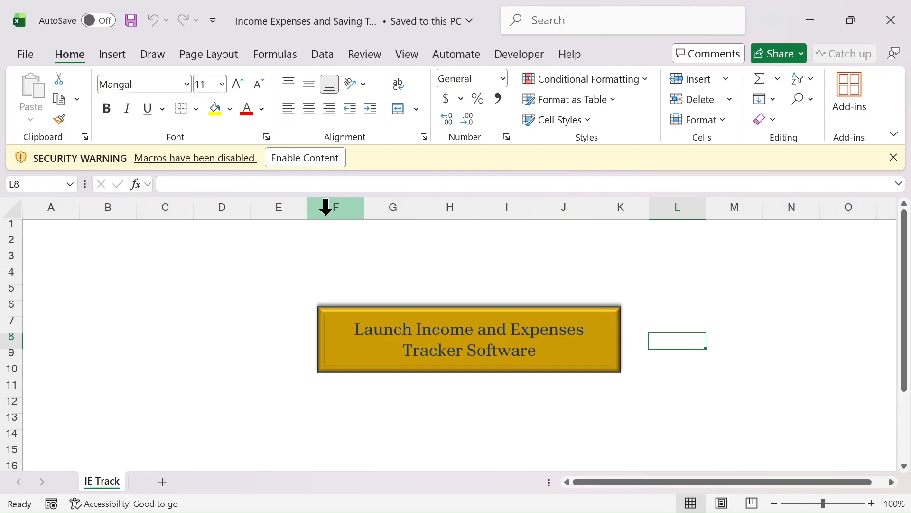
click(299, 155)
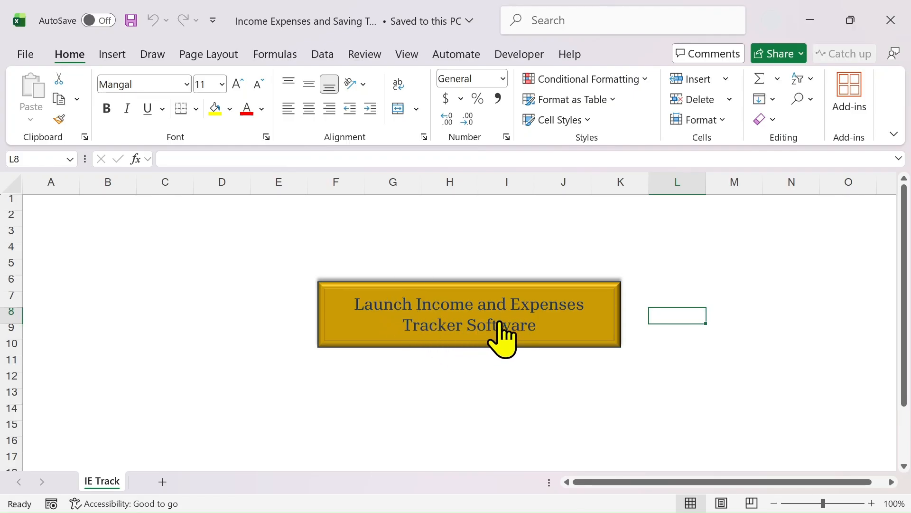
click(485, 332)
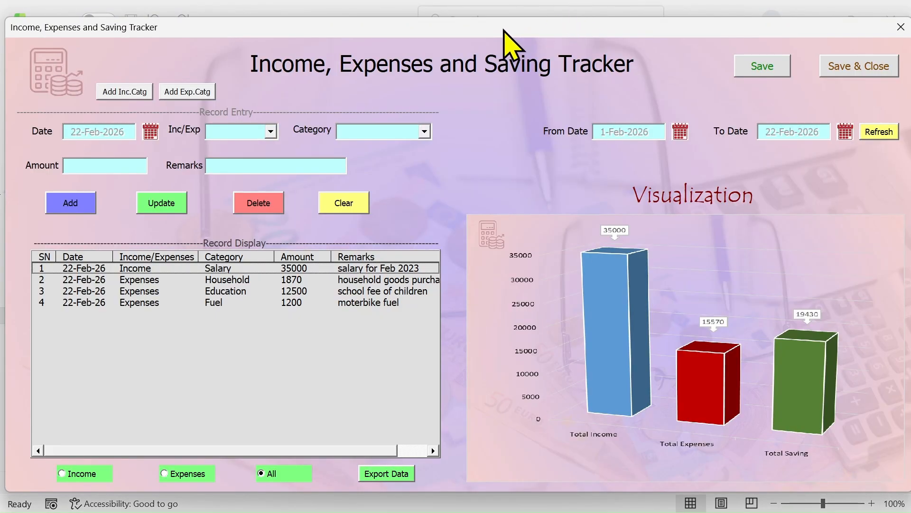
drag(502, 29, 501, 21)
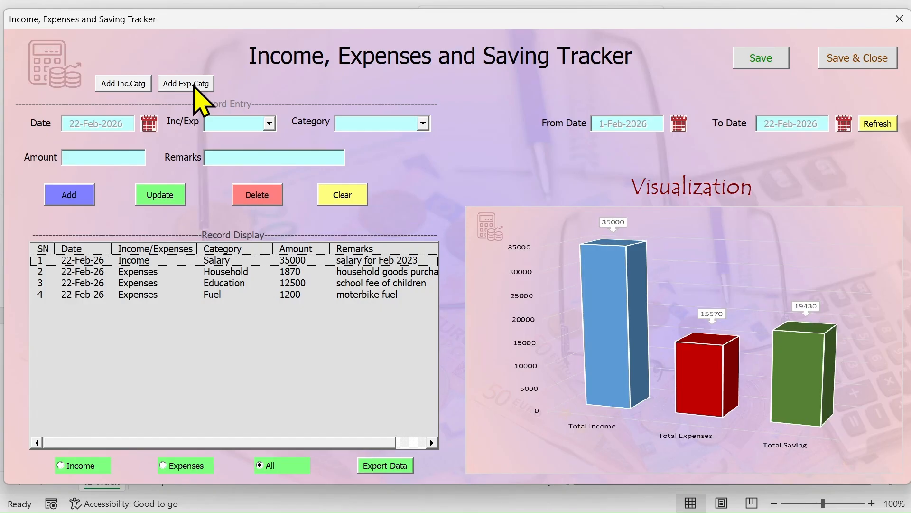
Step: Add "Insurance Claim" as a new income category and close the income categories form
click(132, 89)
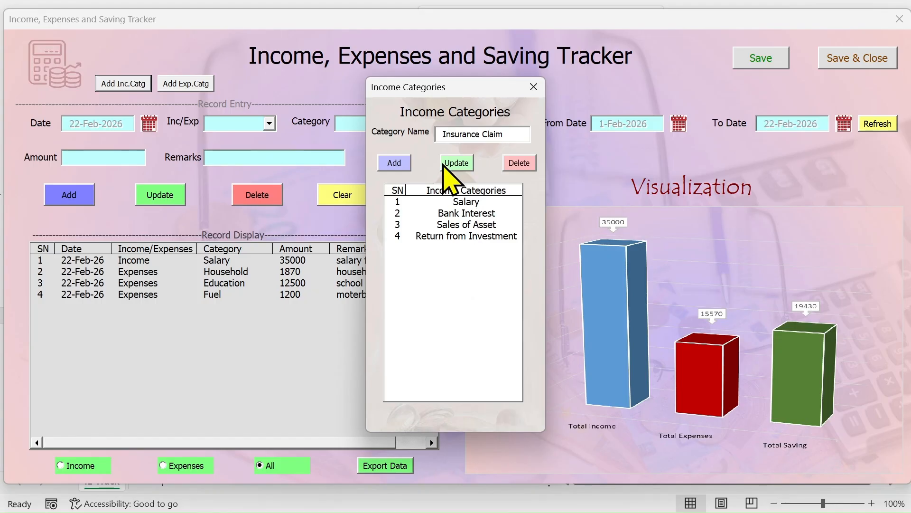
click(393, 163)
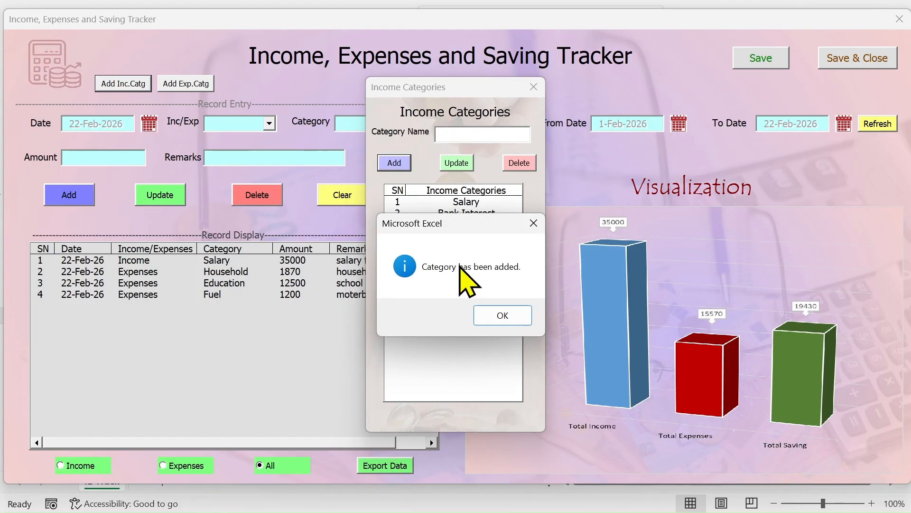
click(502, 316)
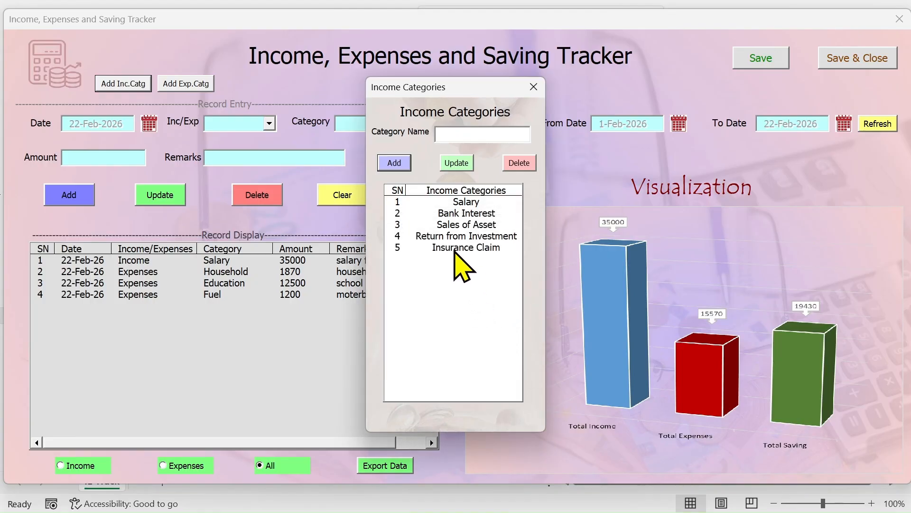
click(532, 85)
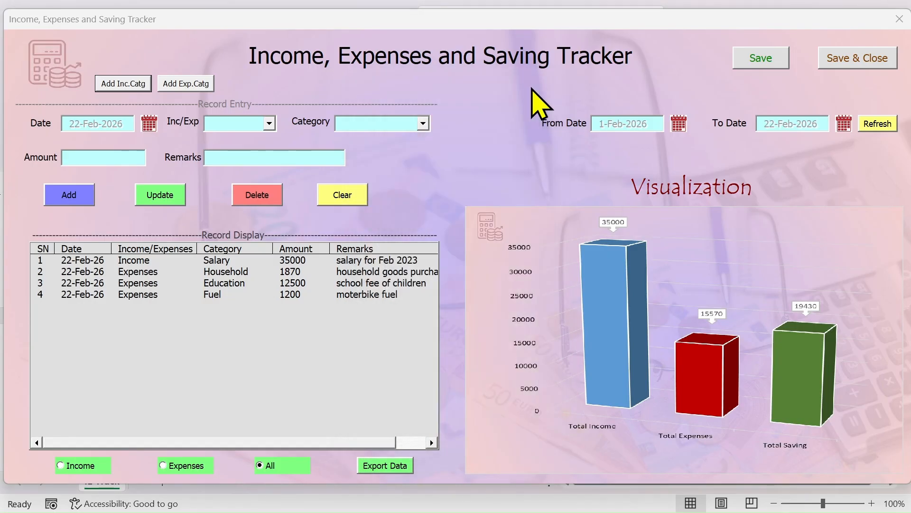
Step: Add "Clothing" as a new expenses category and close the expenses categories form
click(190, 85)
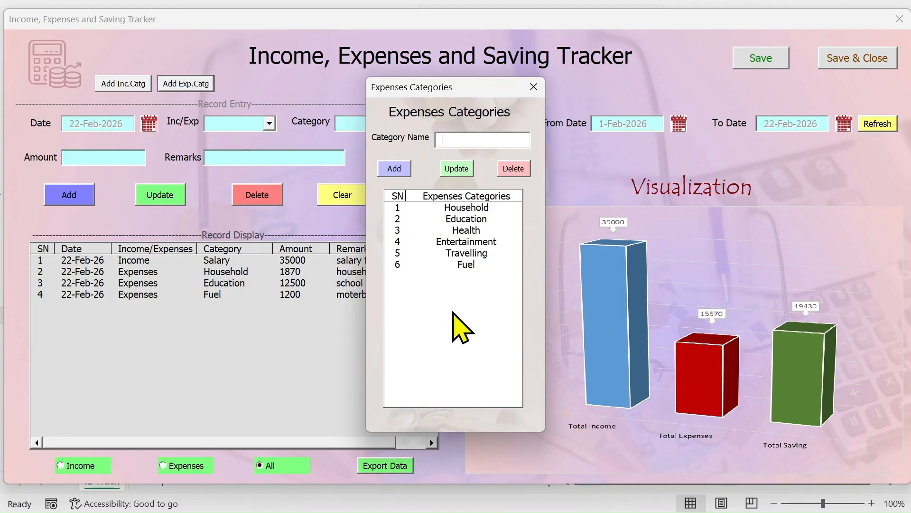
text(Clothing)
click(393, 172)
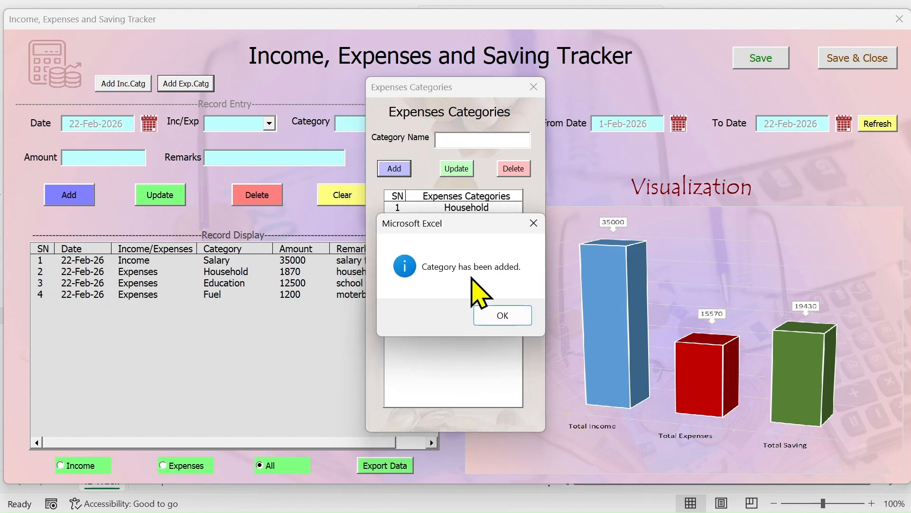
click(517, 311)
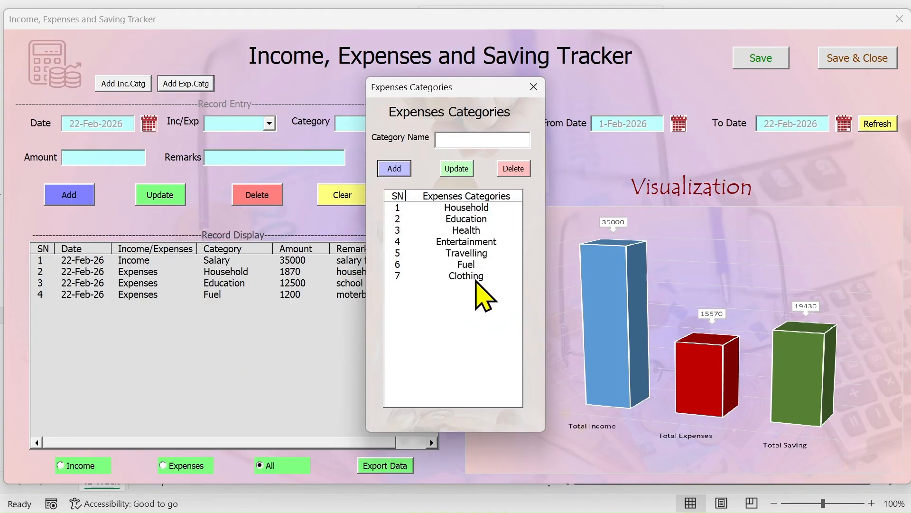
click(533, 87)
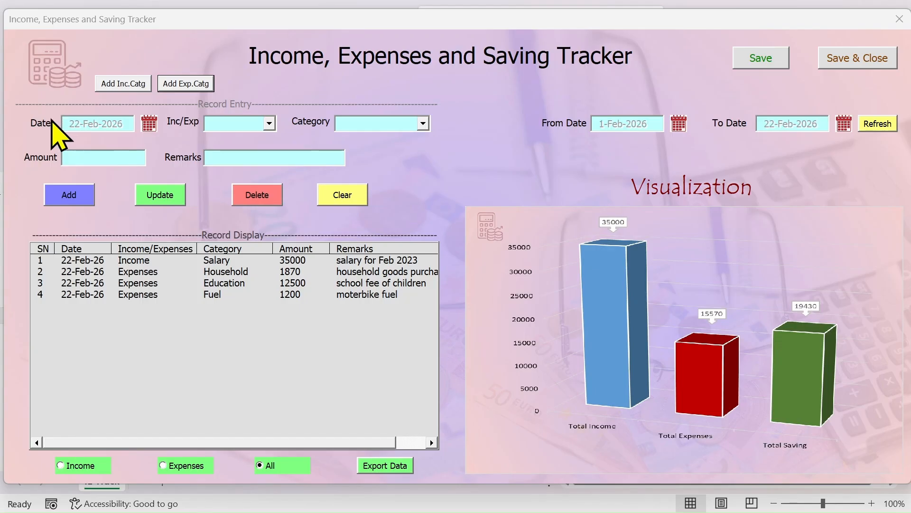
Step: Set the date of the new record entry to 20-Feb-2026
click(149, 124)
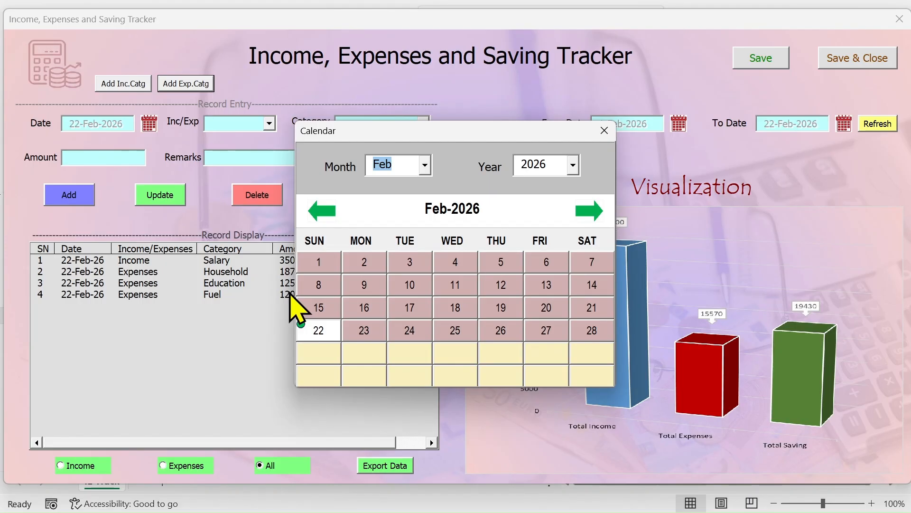
click(545, 307)
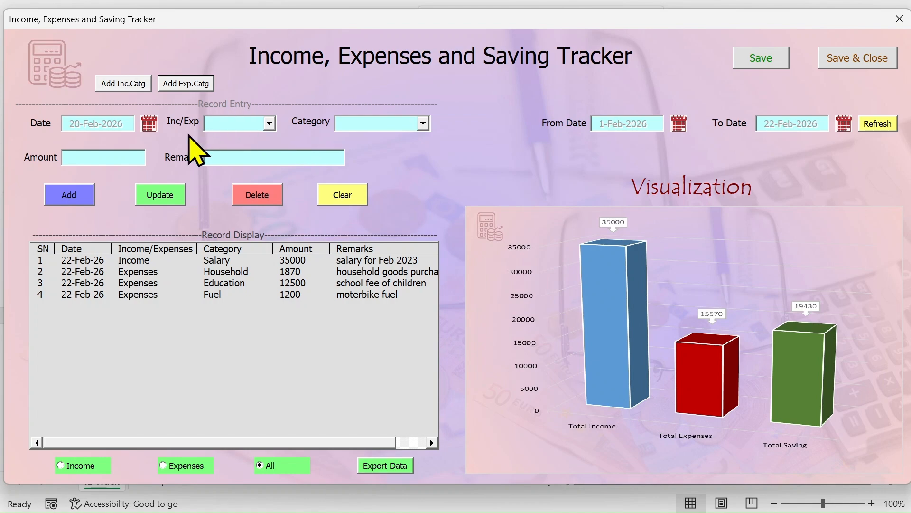
Step: Choose Income as the record type and view its available categories without selecting one
click(269, 123)
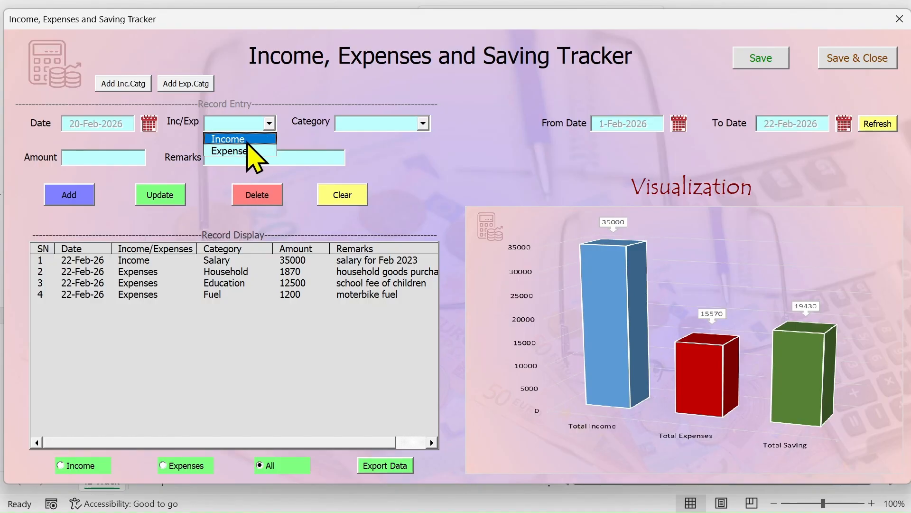
click(233, 138)
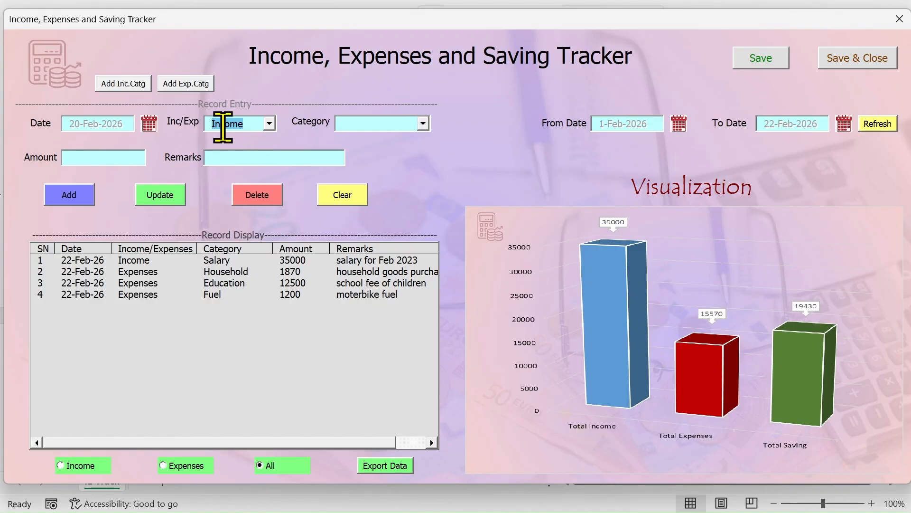
click(423, 125)
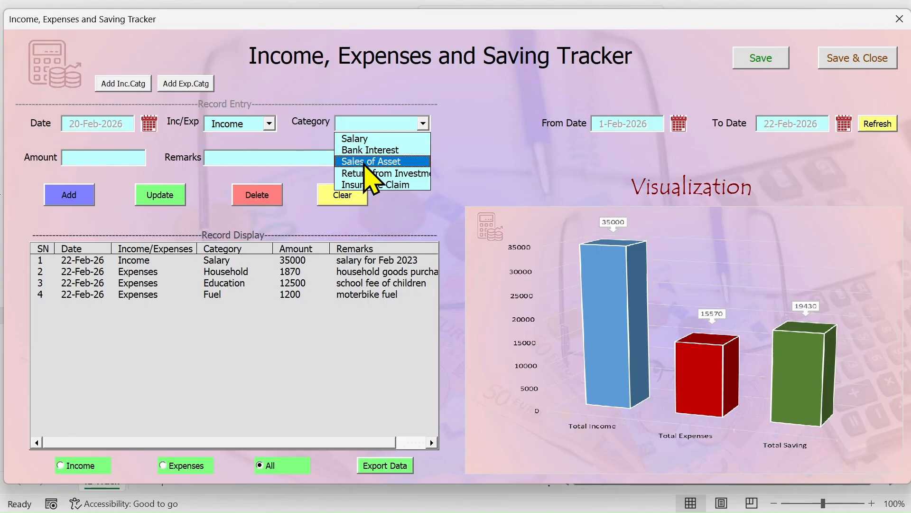
click(289, 140)
Step: Add the new record as an Expenses entry in the Clothing category with an amount of 1250
click(268, 124)
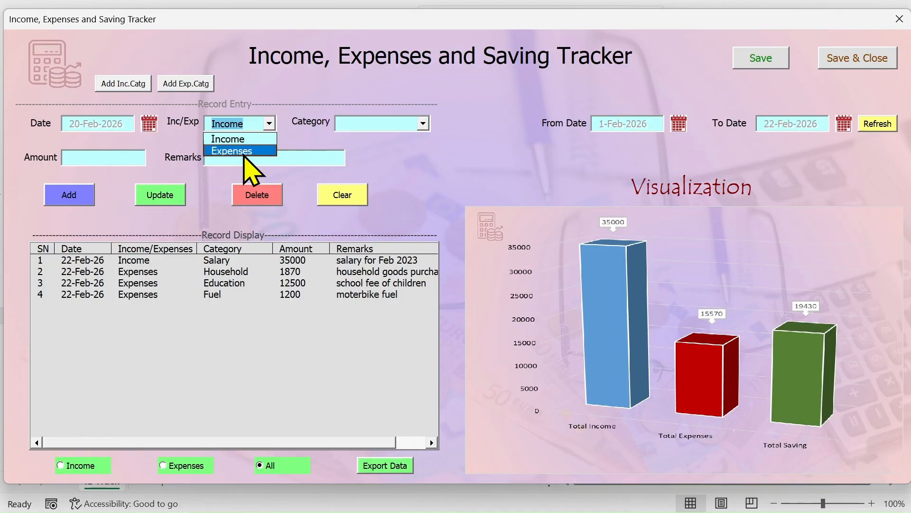
click(243, 149)
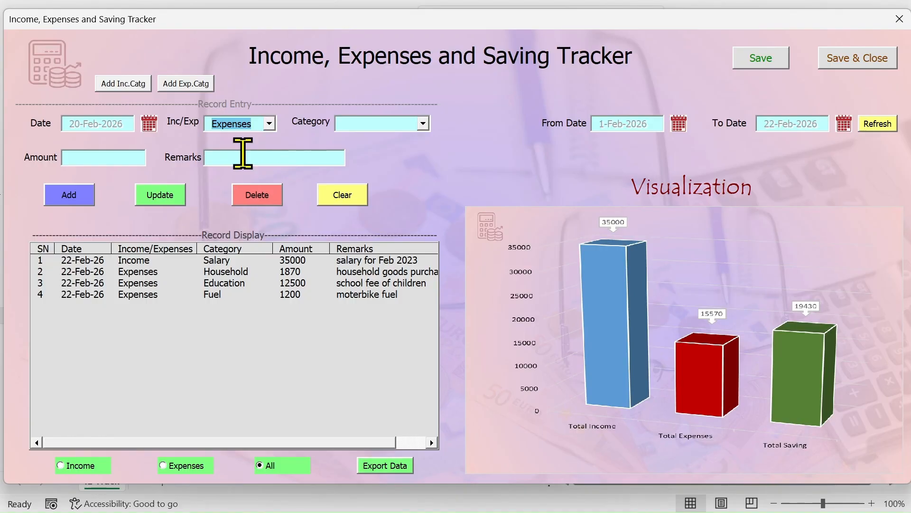
click(422, 124)
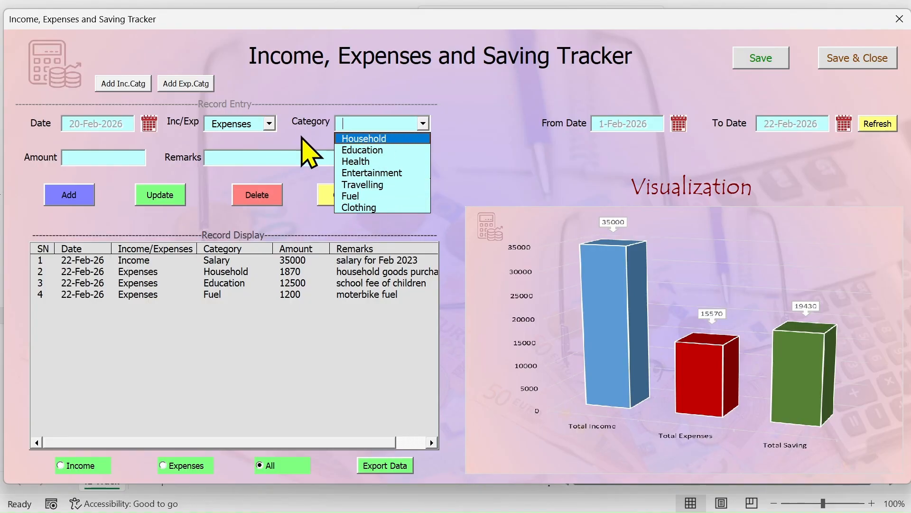
click(368, 209)
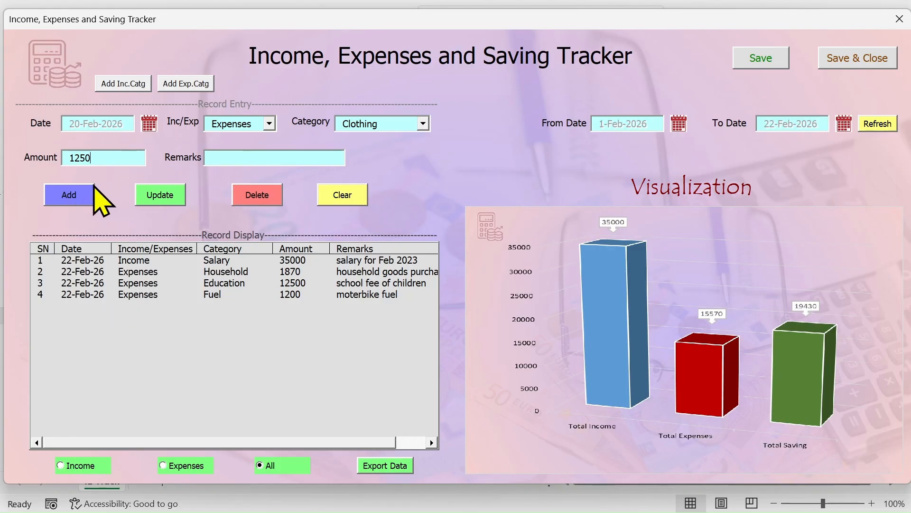
click(75, 195)
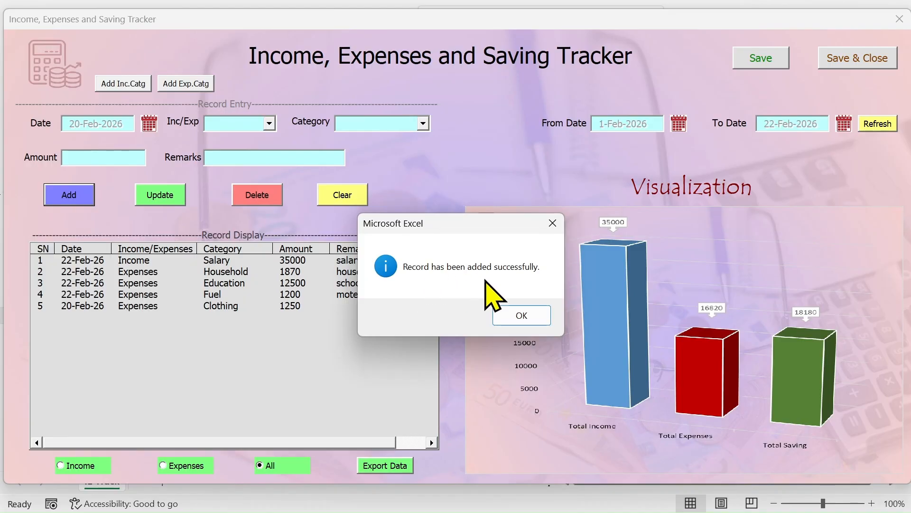
click(525, 314)
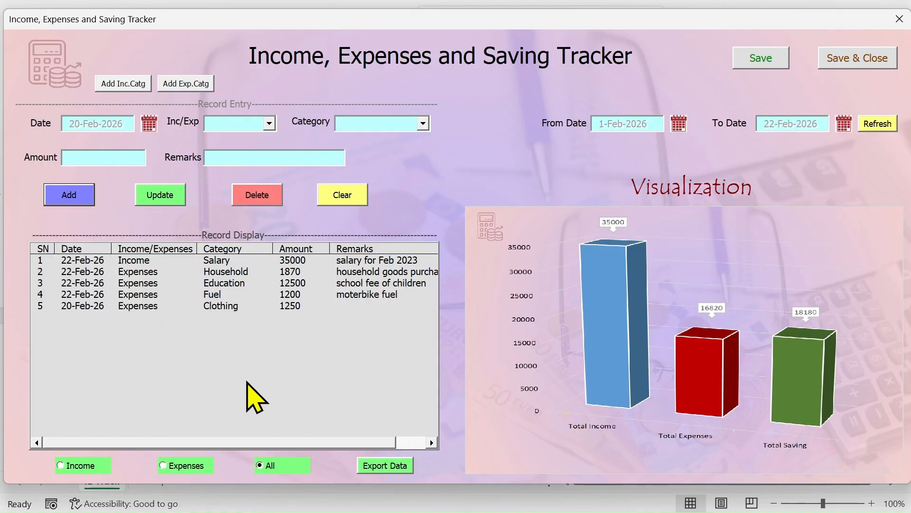
Step: Update the Fuel expenses record so its amount is 1100
click(153, 294)
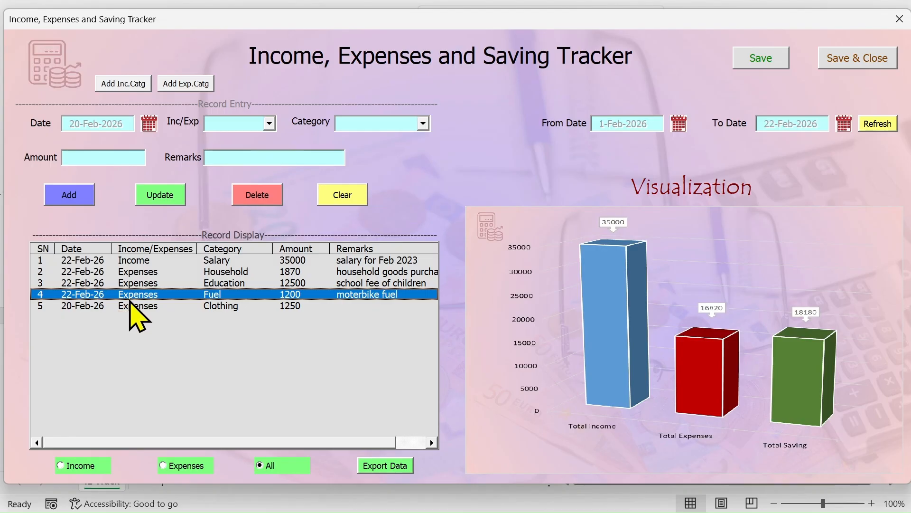
double_click(134, 296)
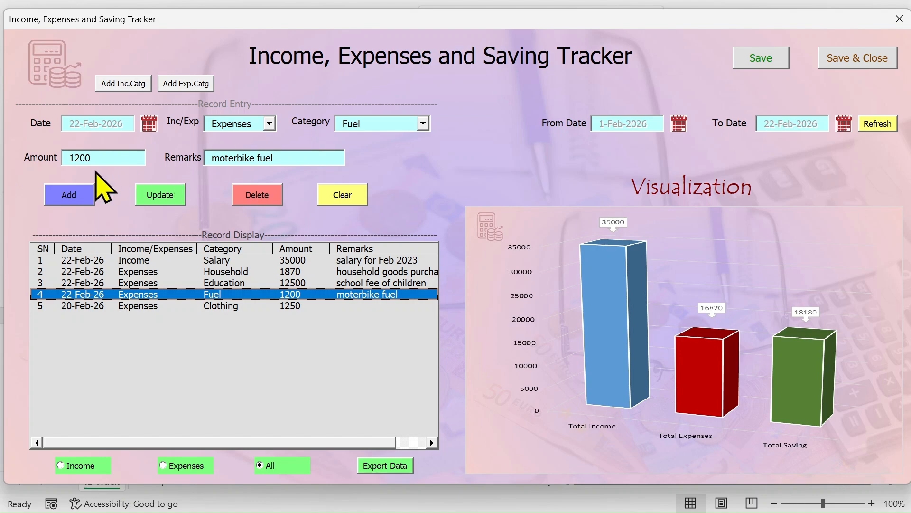
click(103, 160)
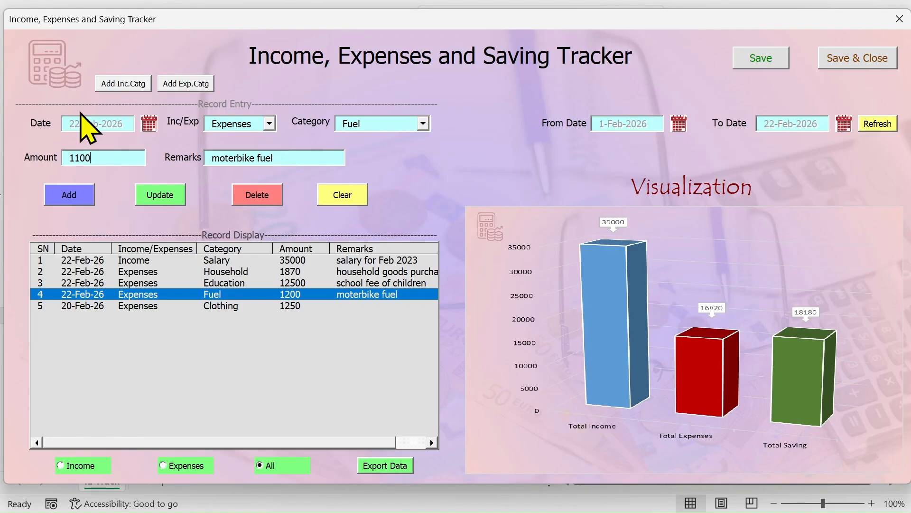
click(159, 198)
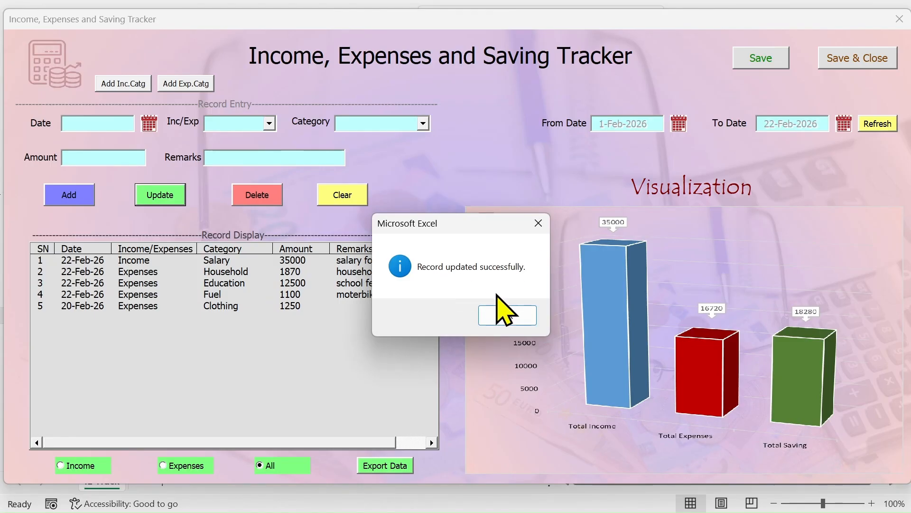
click(505, 314)
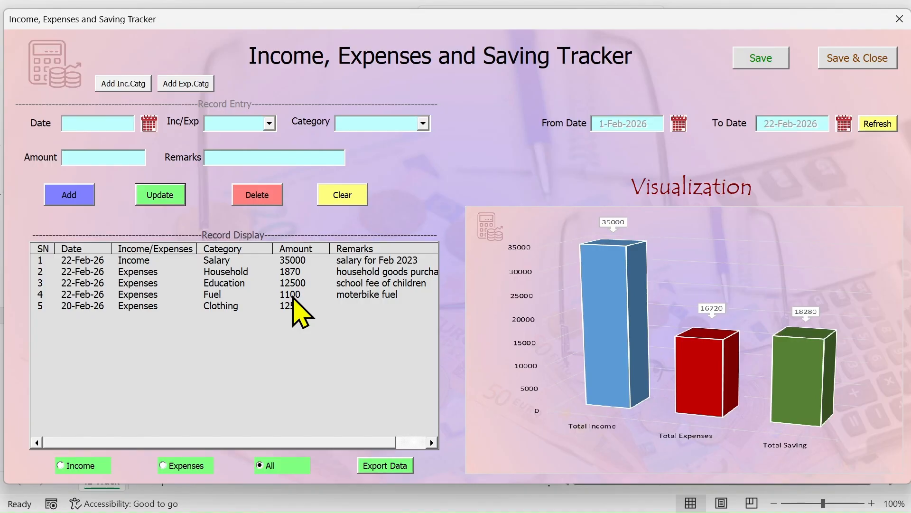
Step: Delete the Household expenses record from the record list
click(231, 275)
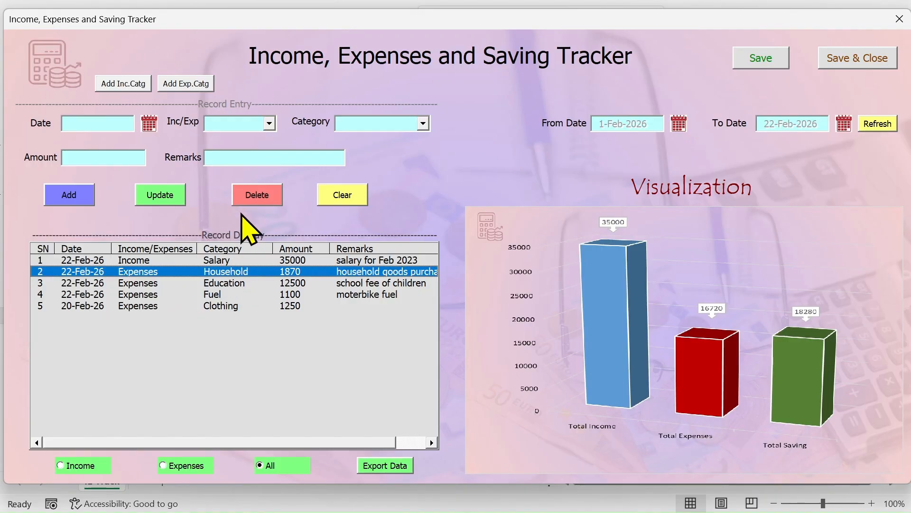
click(252, 203)
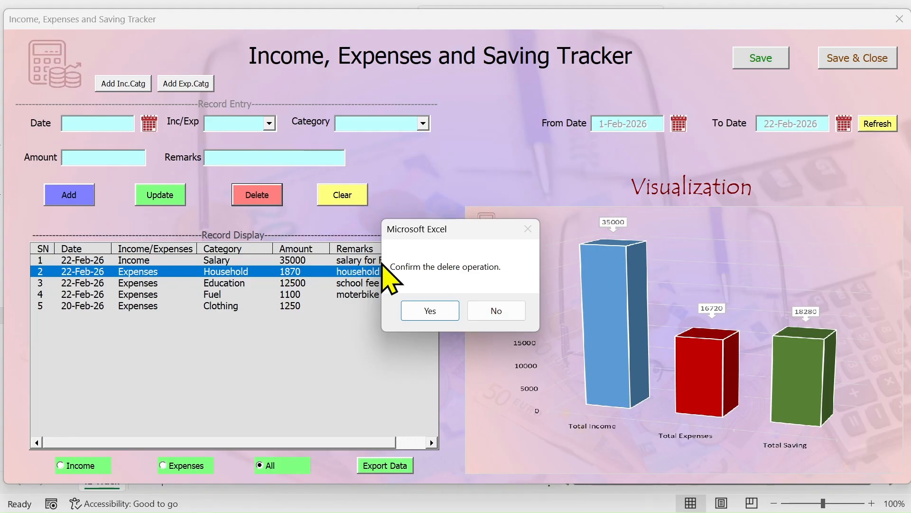
click(433, 312)
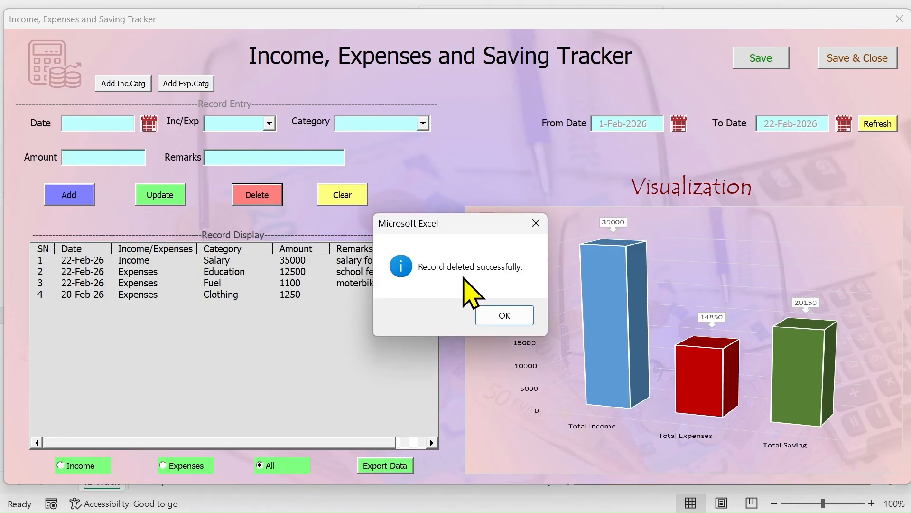
click(505, 315)
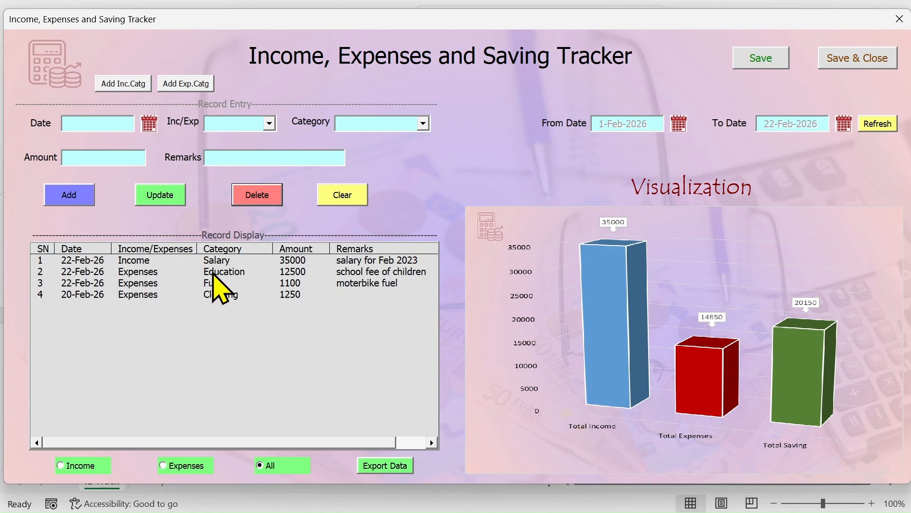
Step: Filter the record list by income and by expenses, and export the expenses records to a new workbook, closing that workbook
click(64, 469)
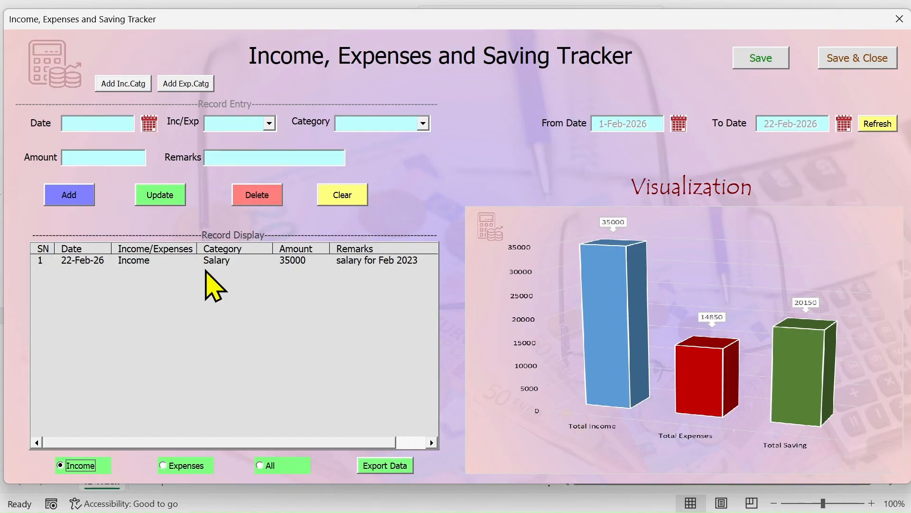
click(164, 465)
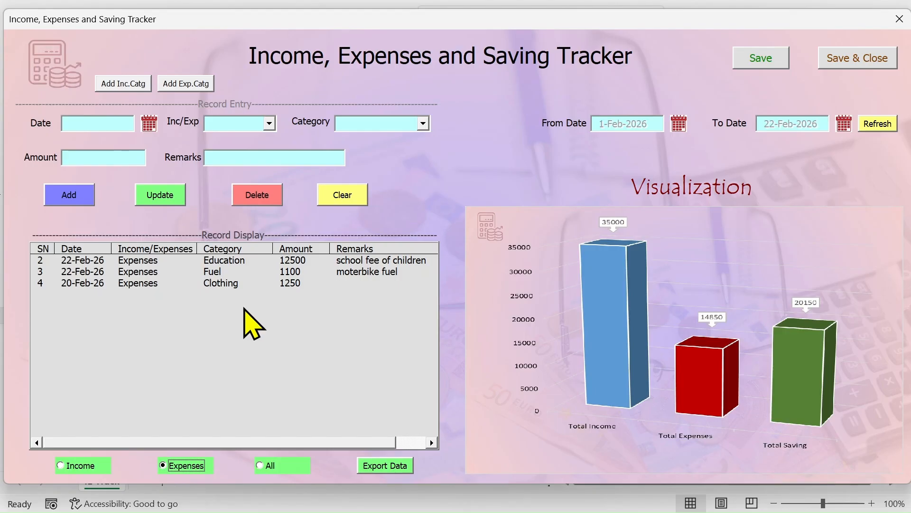
click(390, 466)
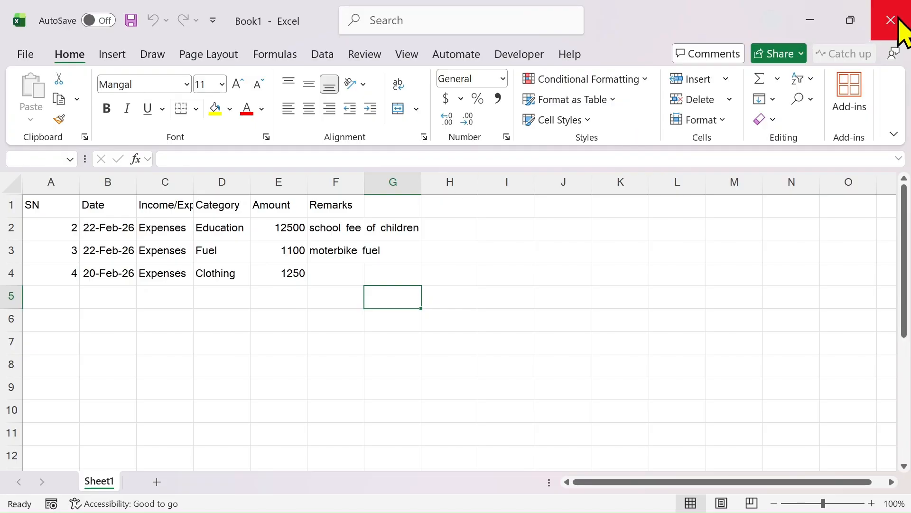
click(893, 19)
click(494, 356)
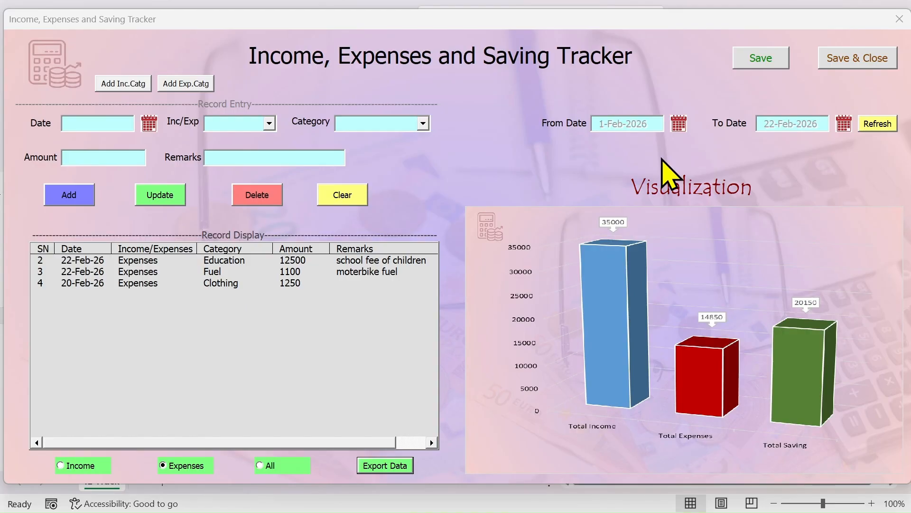
Step: Set the chart's date range from 10-Feb-2026 to 25-Feb-2026 and refresh the visualization
click(680, 124)
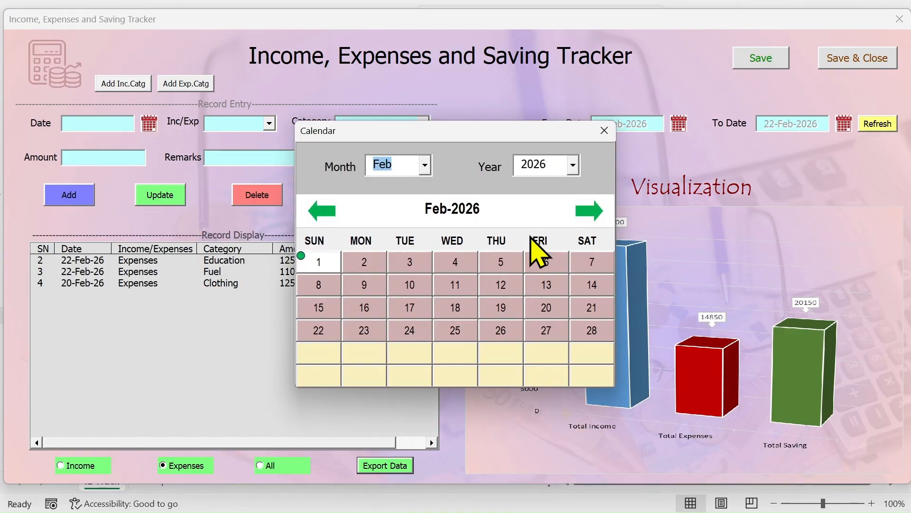
click(409, 284)
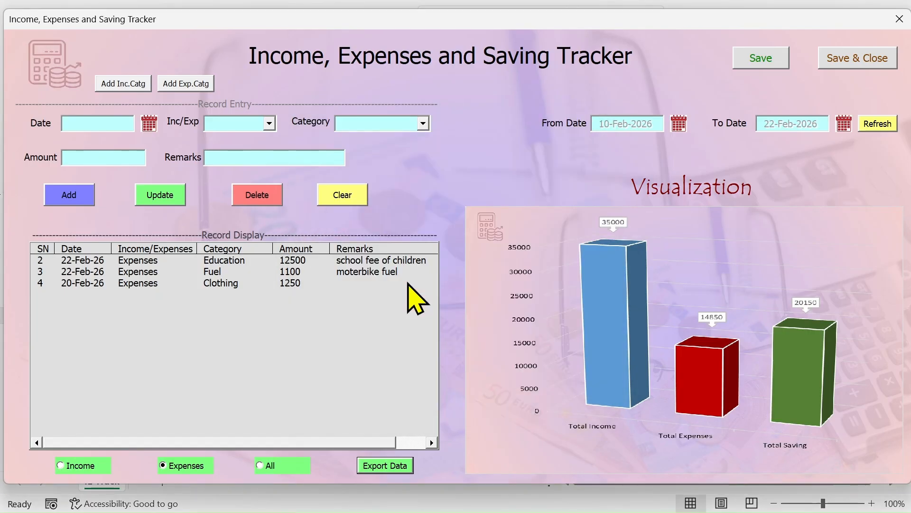
click(844, 124)
click(459, 328)
click(876, 125)
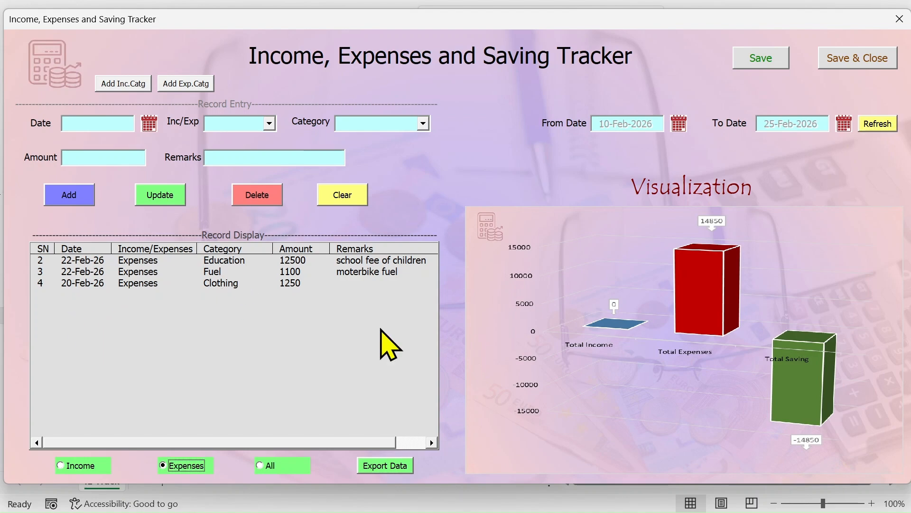
Step: List all records with the visualization refreshed, and save the tracker workbook
click(261, 465)
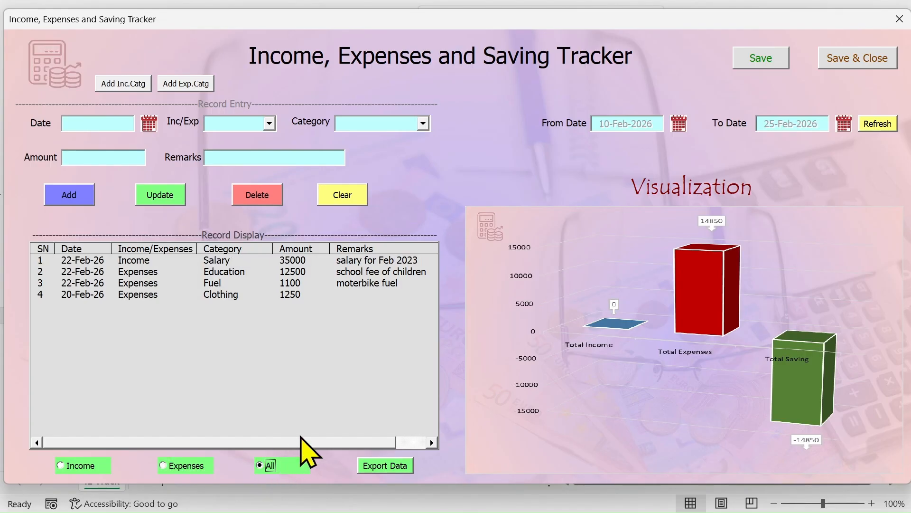
click(875, 123)
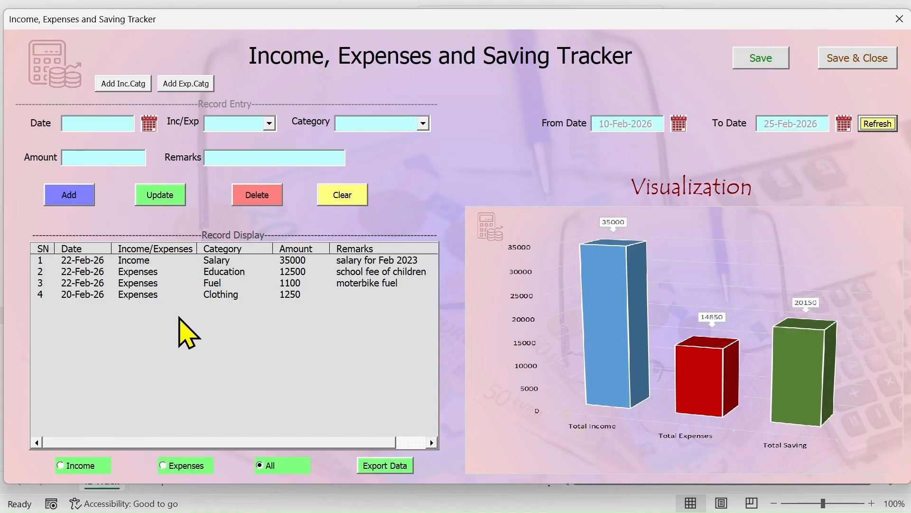
click(749, 60)
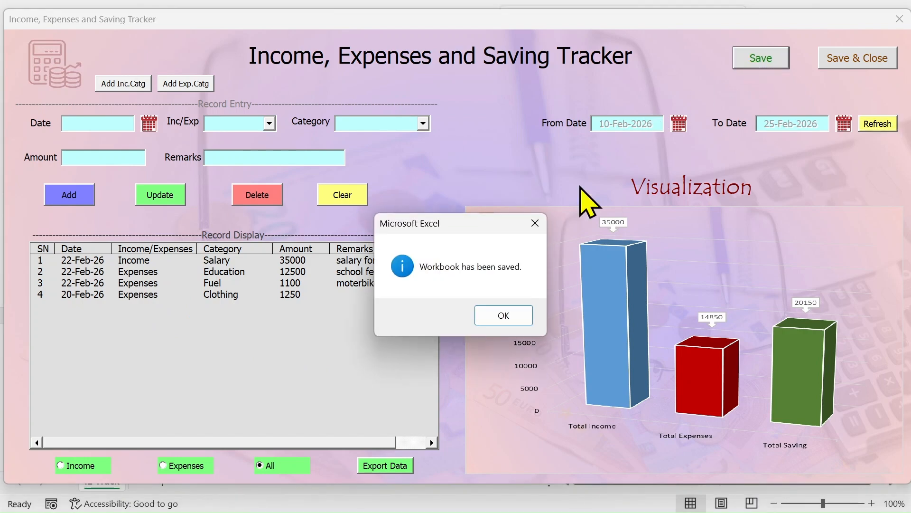
click(494, 321)
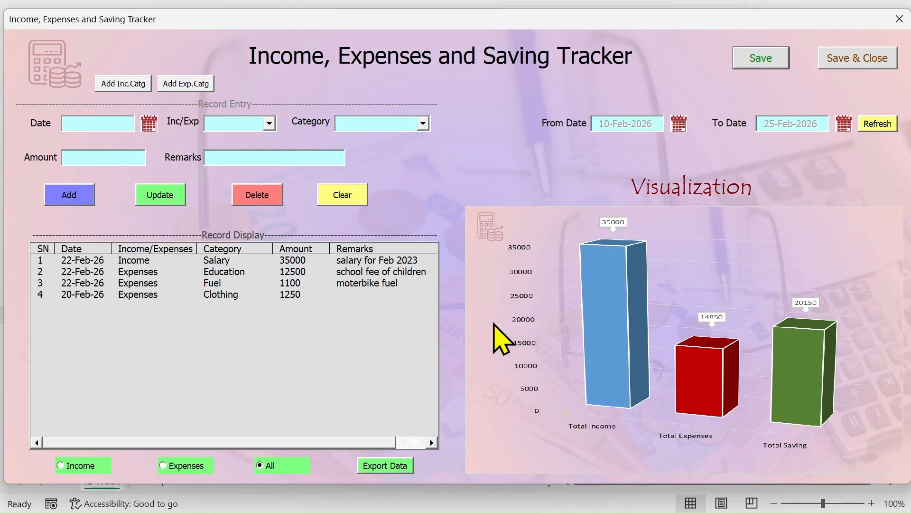